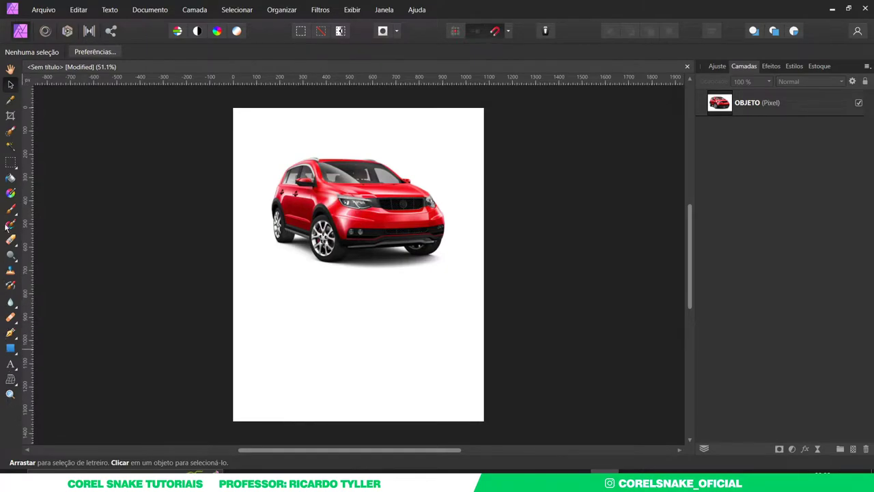
Step: Open the tool customization panel from the View menu, then close it
{"action": "left_click", "coordinate": [352, 9]}
{"action": "left_click", "coordinate": [382, 343]}
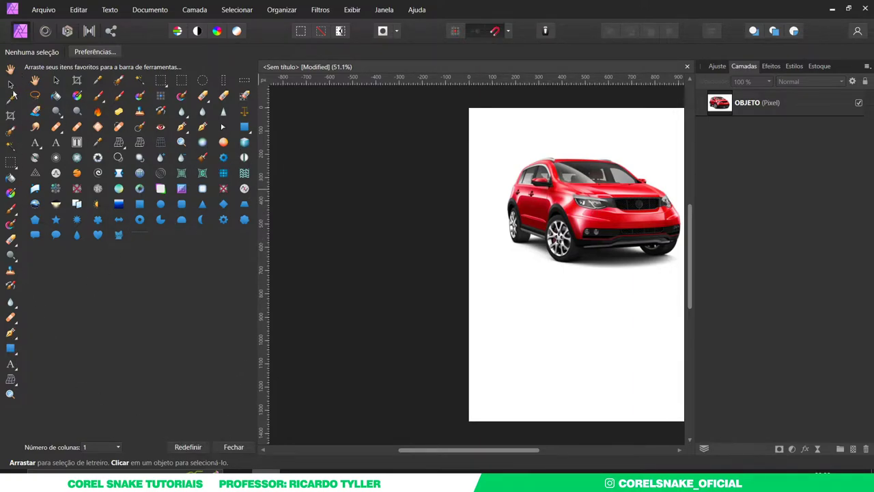
{"action": "left_click", "coordinate": [233, 447]}
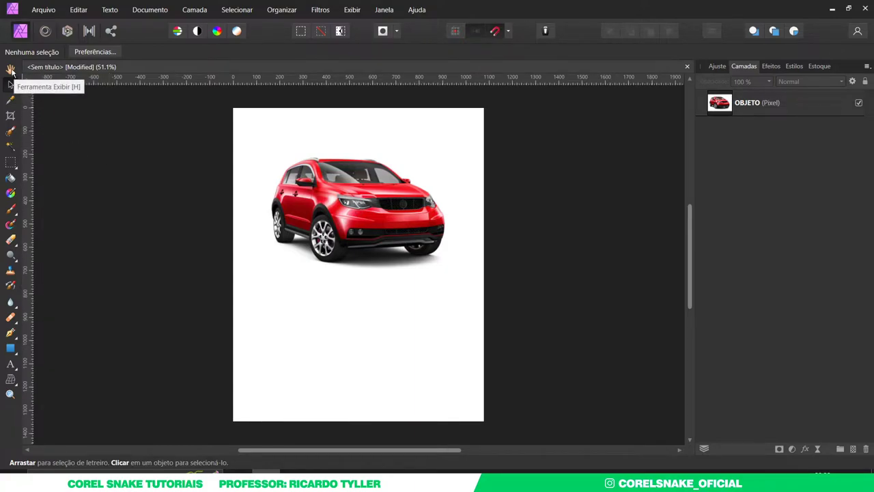
Step: With the Hand tool, shift the page view and zoom in on the SUV's front
{"action": "left_click", "coordinate": [11, 69]}
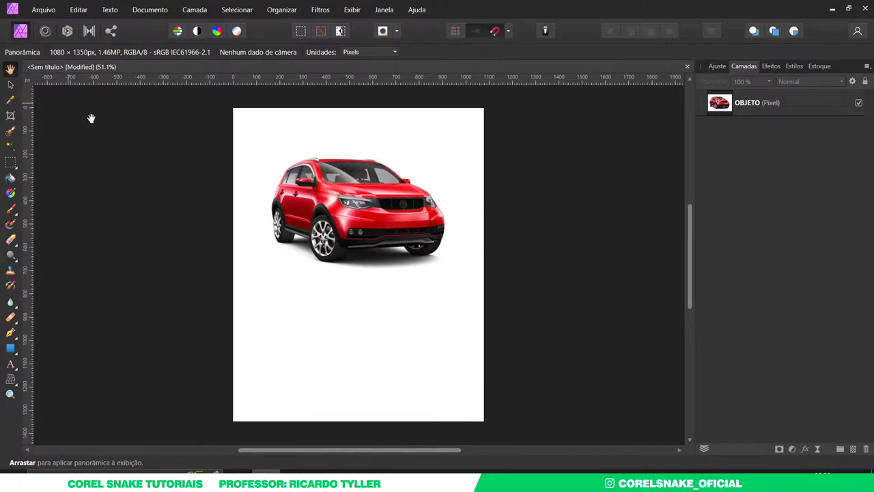
{"action": "mouse_move", "coordinate": [425, 210]}
{"action": "left_mouse_down"}
{"action": "mouse_move", "coordinate": [244, 229]}
{"action": "mouse_move", "coordinate": [552, 242]}
{"action": "mouse_move", "coordinate": [493, 170]}
{"action": "mouse_move", "coordinate": [306, 184]}
{"action": "mouse_move", "coordinate": [489, 257]}
{"action": "mouse_move", "coordinate": [427, 138]}
{"action": "mouse_move", "coordinate": [428, 208]}
{"action": "mouse_move", "coordinate": [429, 192]}
{"action": "left_mouse_up"}
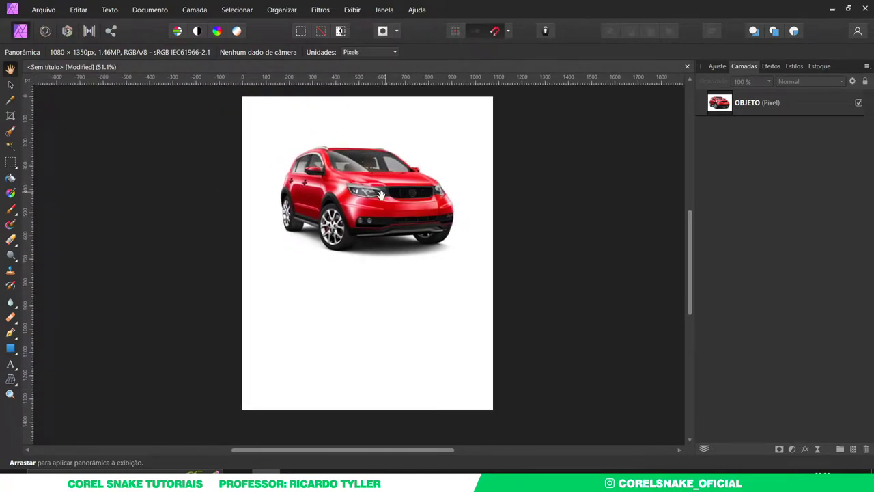
{"action": "scroll", "coordinate": [376, 195], "scroll_direction": "up", "scroll_amount": 3}
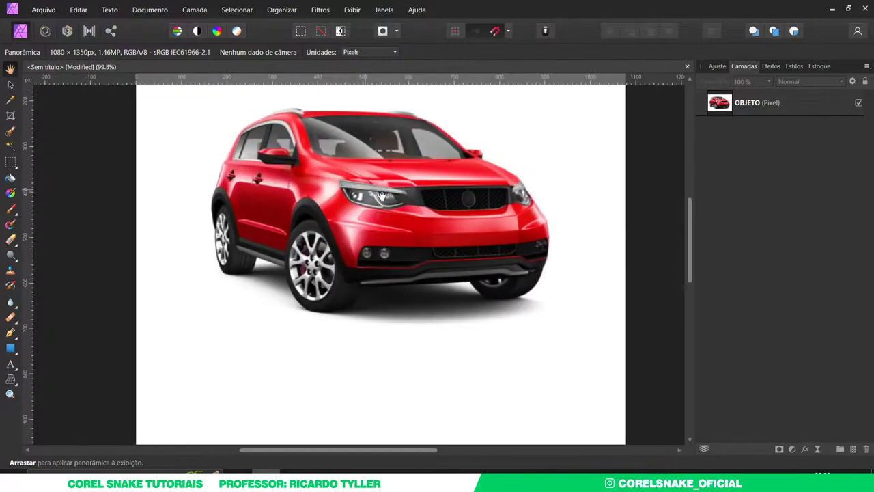
{"action": "scroll", "coordinate": [373, 212], "scroll_direction": "up", "scroll_amount": 3}
{"action": "scroll", "coordinate": [371, 229], "scroll_direction": "up", "scroll_amount": 1}
{"action": "scroll", "coordinate": [371, 229], "scroll_direction": "down", "scroll_amount": 1}
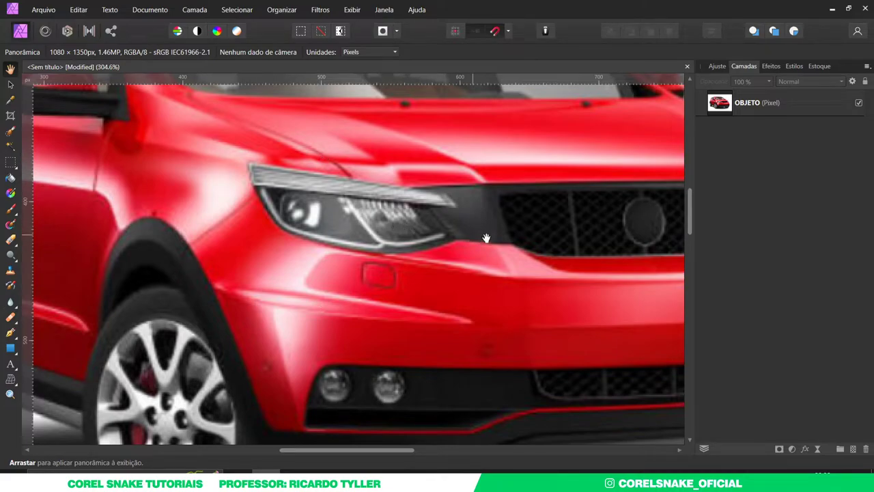
Step: Pan across the front grille and both headlights, returning to the Move tool
{"action": "left_click_drag", "start_coordinate": [588, 221], "coordinate": [387, 219]}
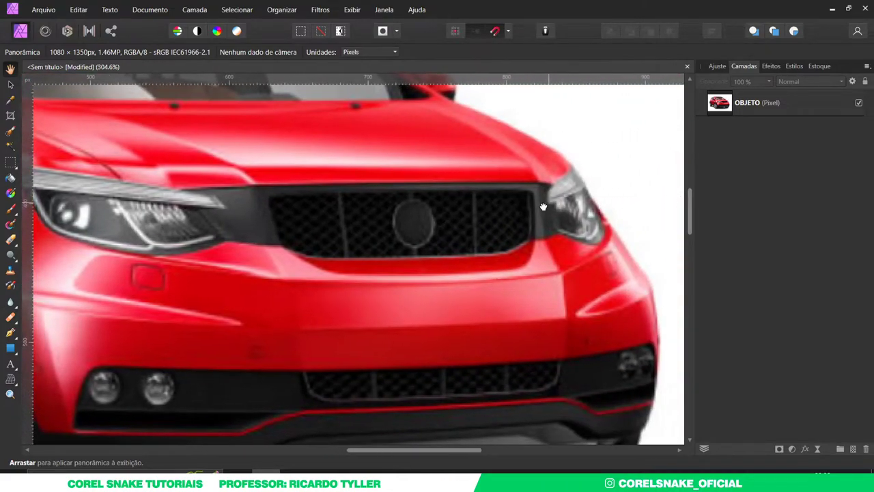
{"action": "left_click_drag", "start_coordinate": [539, 195], "coordinate": [464, 201]}
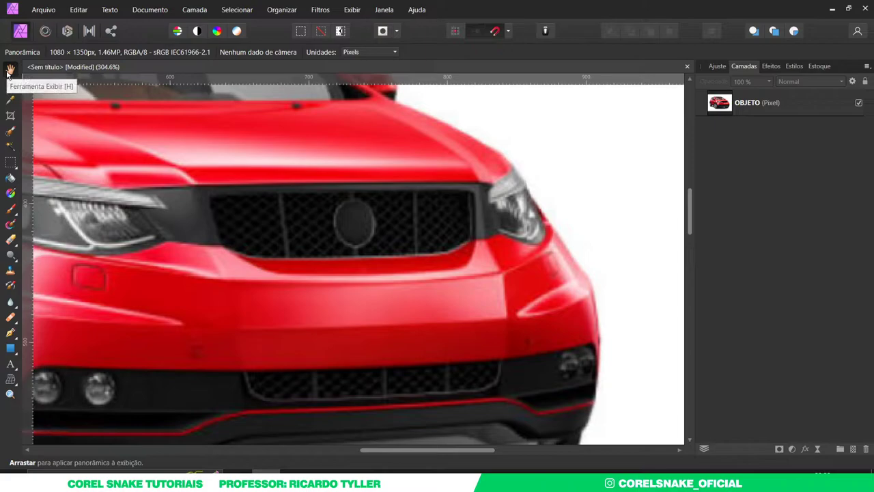
{"action": "scroll", "coordinate": [369, 231], "scroll_direction": "down", "scroll_amount": 3}
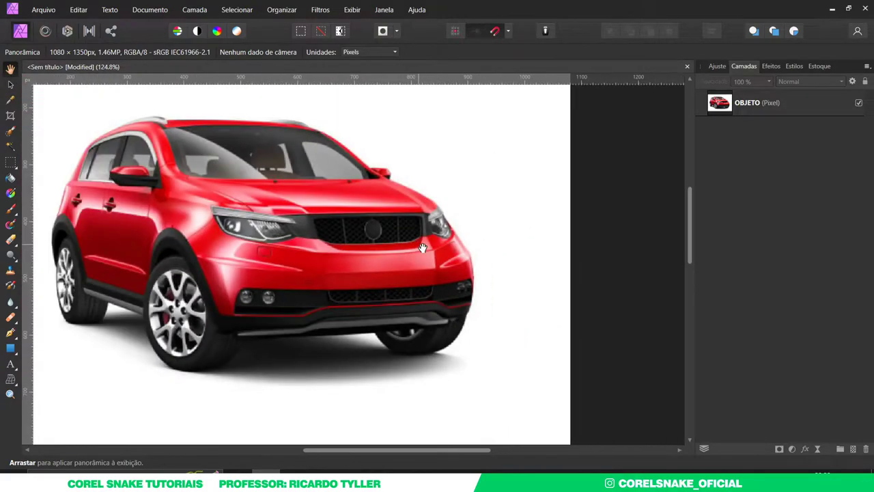
{"action": "scroll", "coordinate": [374, 237], "scroll_direction": "up", "scroll_amount": 2}
{"action": "scroll", "coordinate": [374, 237], "scroll_direction": "up", "scroll_amount": 2}
{"action": "left_click", "coordinate": [11, 84]}
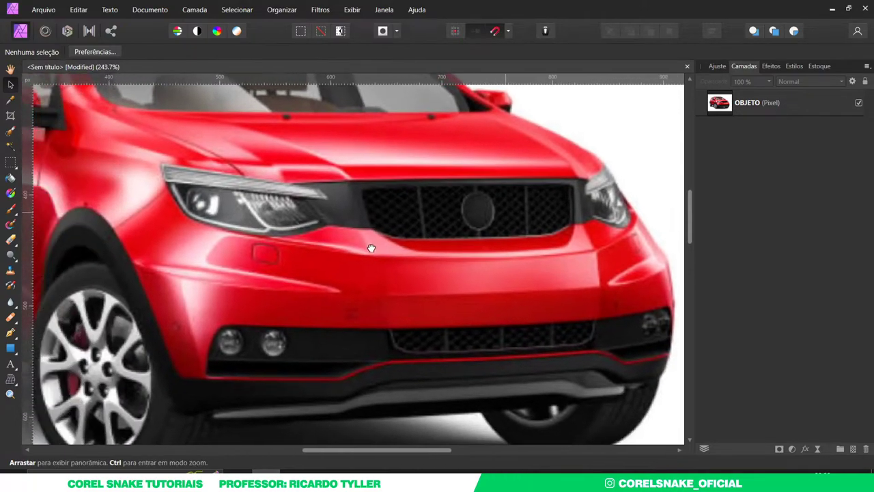
{"action": "mouse_move", "coordinate": [402, 231]}
{"action": "left_mouse_down"}
{"action": "mouse_move", "coordinate": [246, 153]}
{"action": "mouse_move", "coordinate": [369, 231]}
{"action": "left_mouse_up"}
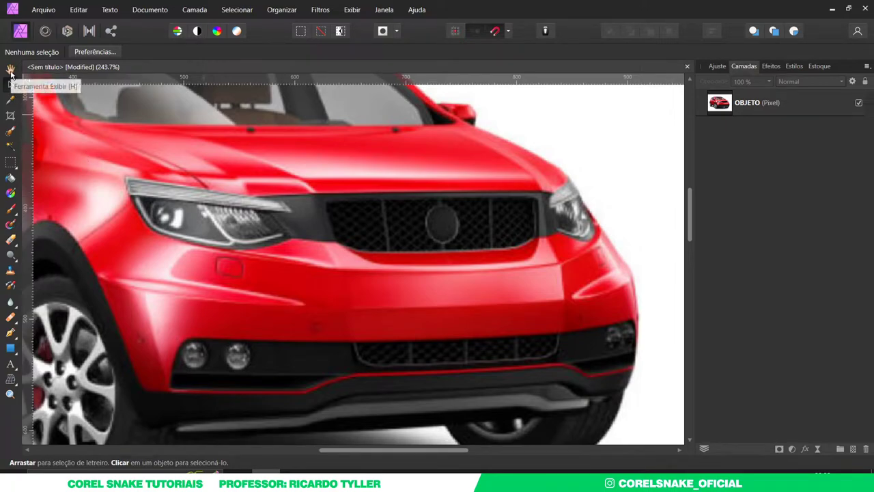
Step: Remove the Hand tool from the toolbar via Customize Tools
{"action": "left_click", "coordinate": [352, 10]}
{"action": "left_click", "coordinate": [375, 345]}
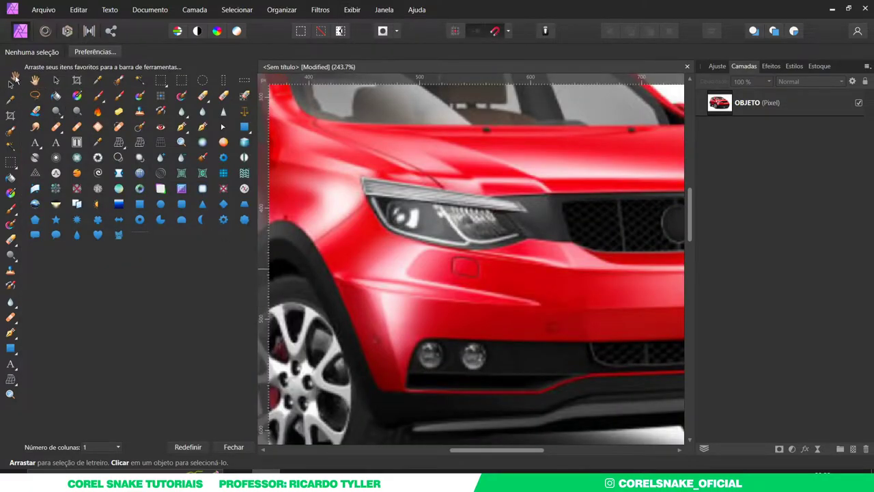
{"action": "left_click_drag", "start_coordinate": [10, 69], "coordinate": [35, 82]}
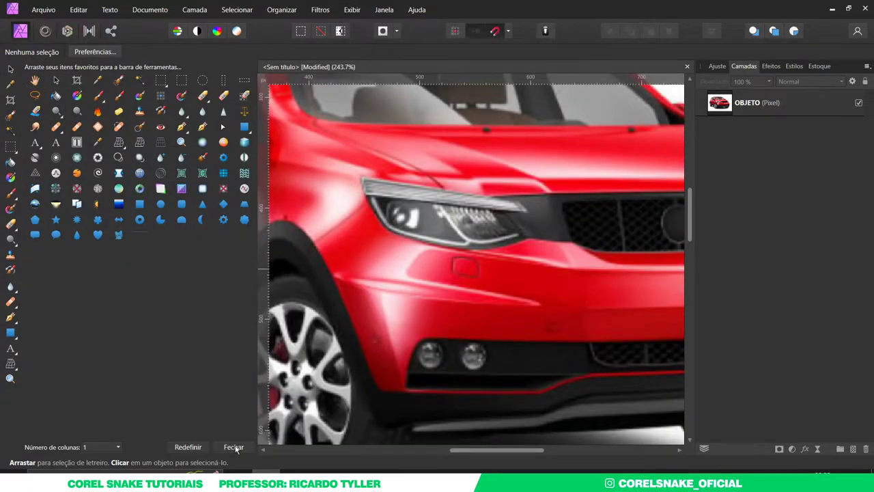
{"action": "left_click", "coordinate": [234, 447]}
Step: Space-pan to the car's side and windshield, then fit the whole page with Ctrl+0
{"action": "key", "text": "space"}
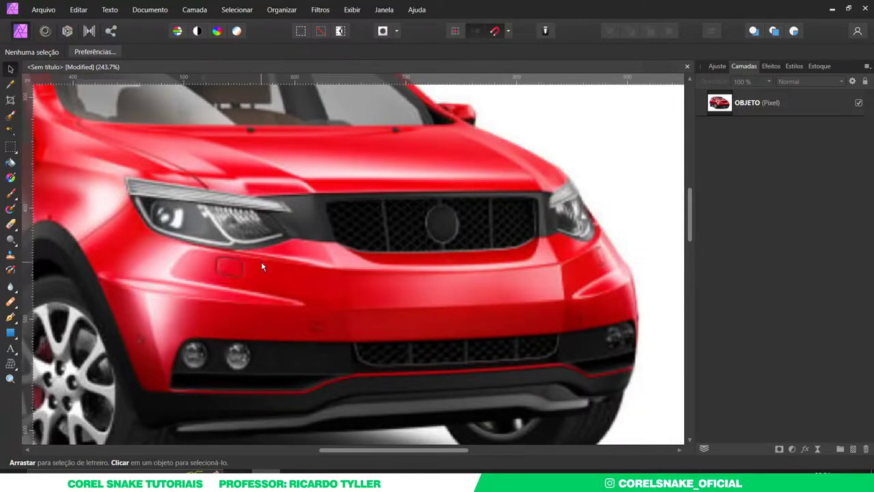
{"action": "key", "text": "space"}
{"action": "mouse_move", "coordinate": [221, 188]}
{"action": "left_mouse_down"}
{"action": "mouse_move", "coordinate": [337, 297]}
{"action": "mouse_move", "coordinate": [436, 239]}
{"action": "left_mouse_up"}
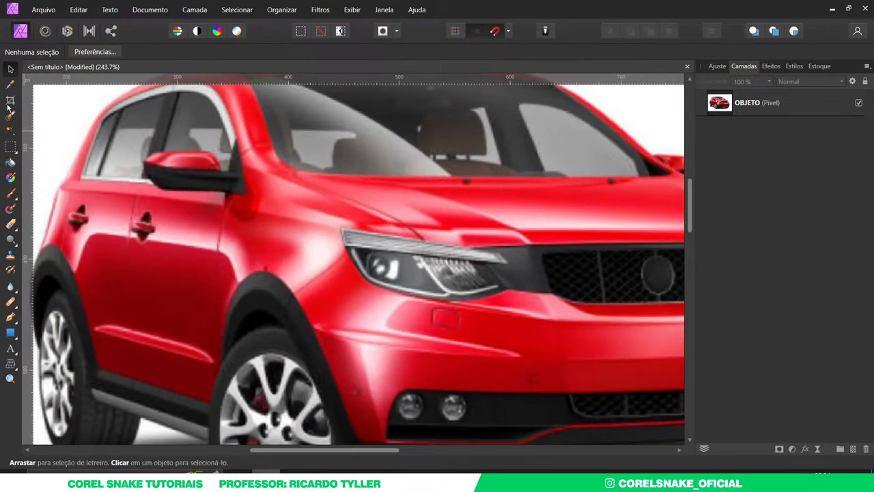
{"action": "key", "text": "ctrl+0"}
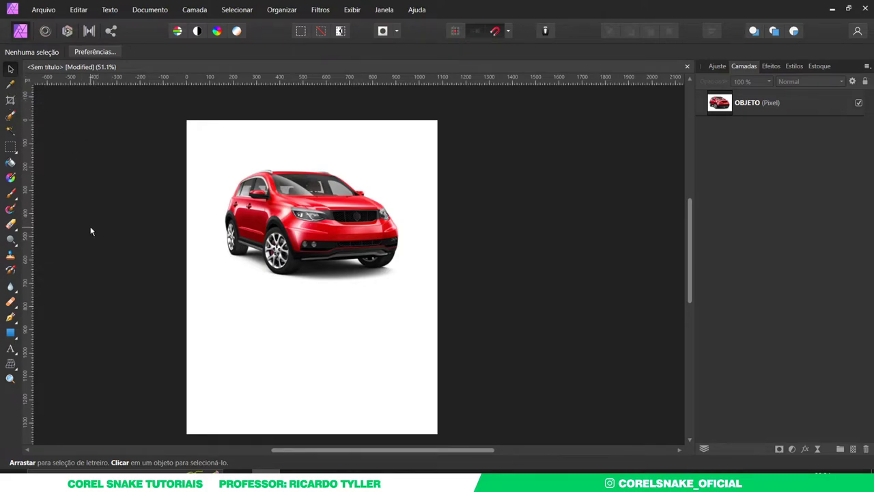
Step: Draw a full-width rectangle along the page bottom and fill it blue
{"action": "left_click", "coordinate": [11, 333]}
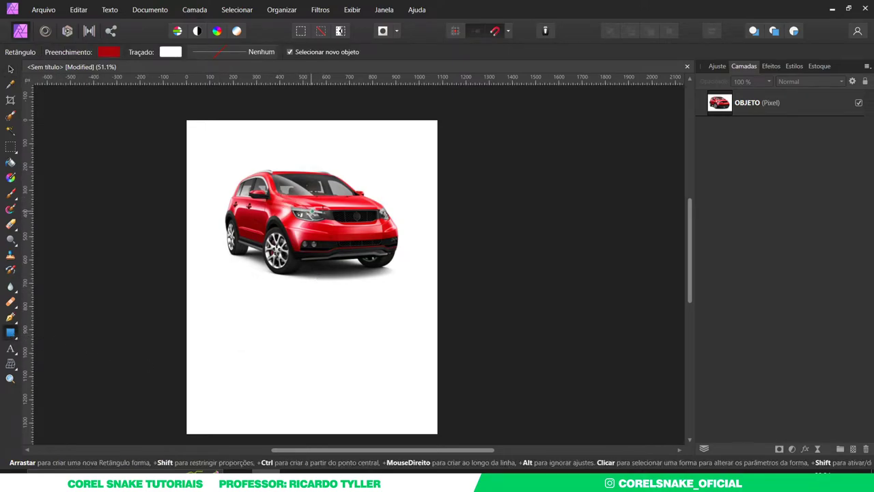
{"action": "mouse_move", "coordinate": [187, 405]}
{"action": "left_mouse_down"}
{"action": "mouse_move", "coordinate": [205, 433]}
{"action": "mouse_move", "coordinate": [437, 397]}
{"action": "left_mouse_up"}
{"action": "left_click", "coordinate": [112, 52]}
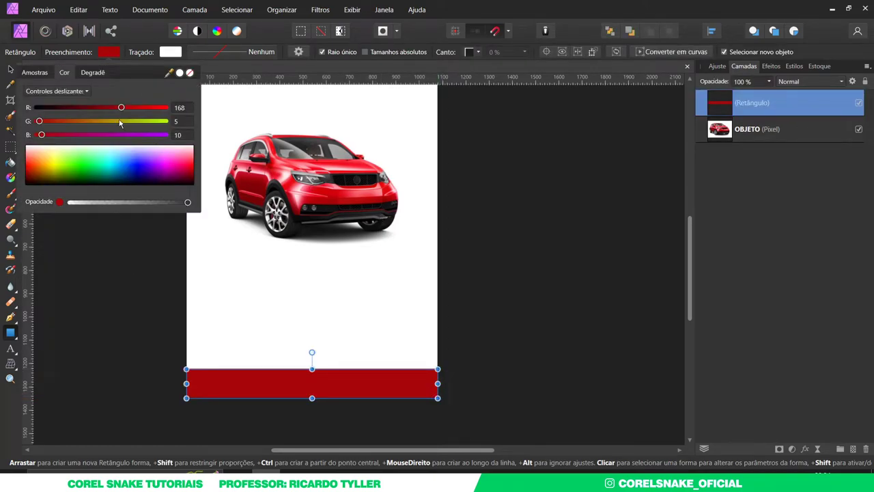
{"action": "left_click", "coordinate": [142, 168]}
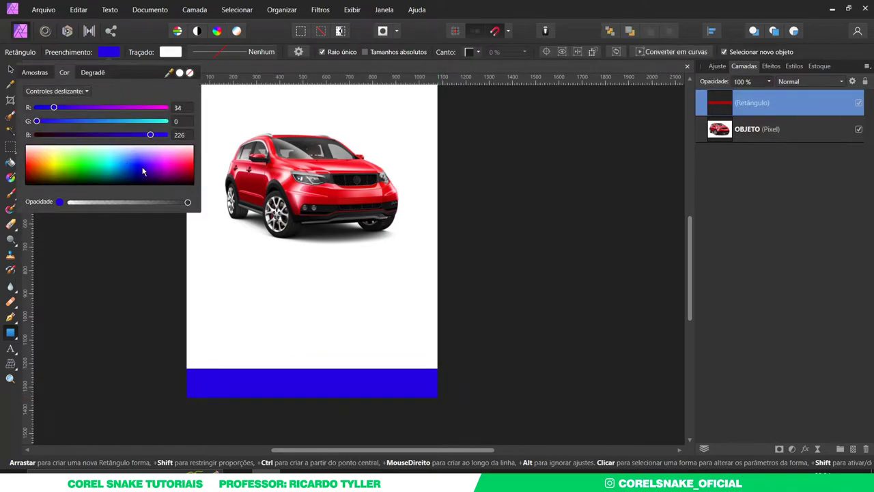
{"action": "left_click", "coordinate": [10, 69]}
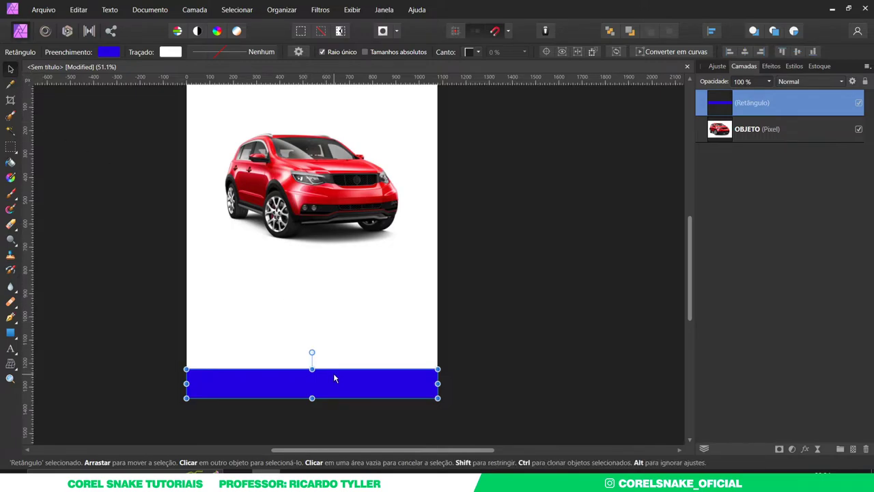
{"action": "scroll", "coordinate": [334, 373], "scroll_direction": "up", "scroll_amount": 1}
{"action": "scroll", "coordinate": [334, 373], "scroll_direction": "left", "scroll_amount": 2}
{"action": "key", "text": "i"}
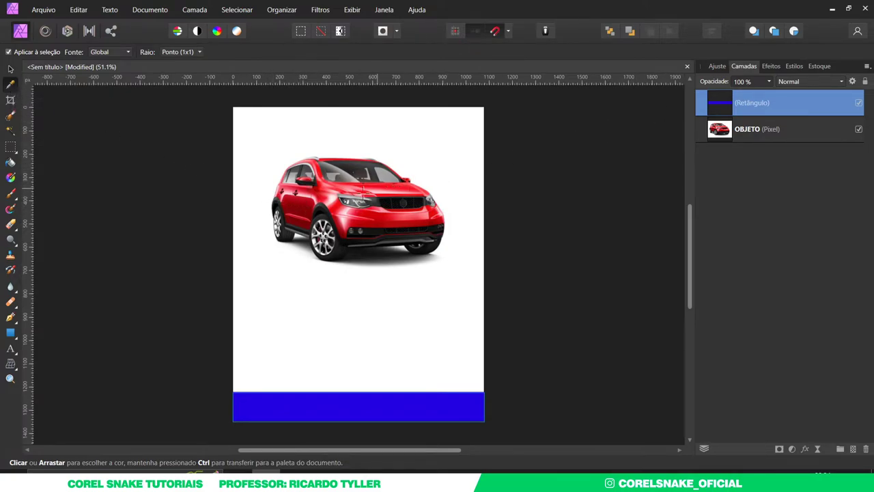
Step: Refill the bottom band with red sampled from the SUV's paint, then deselect it
{"action": "left_click", "coordinate": [305, 205]}
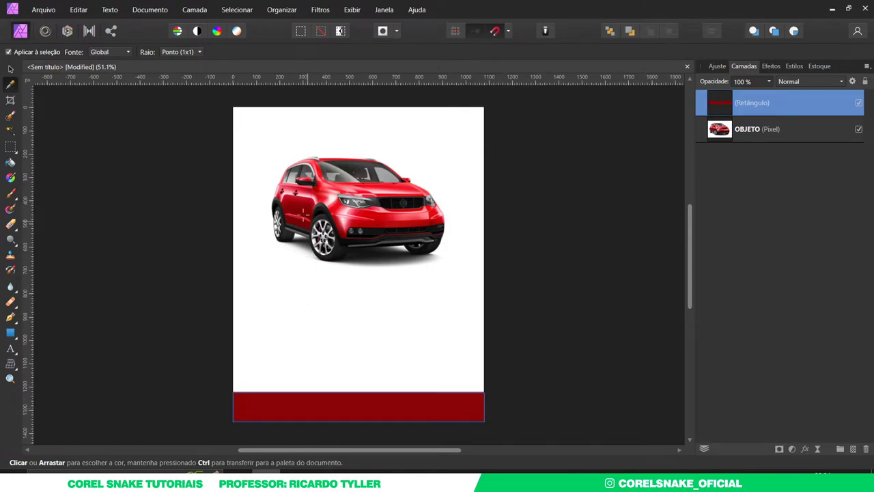
{"action": "left_click_drag", "start_coordinate": [293, 205], "coordinate": [366, 187]}
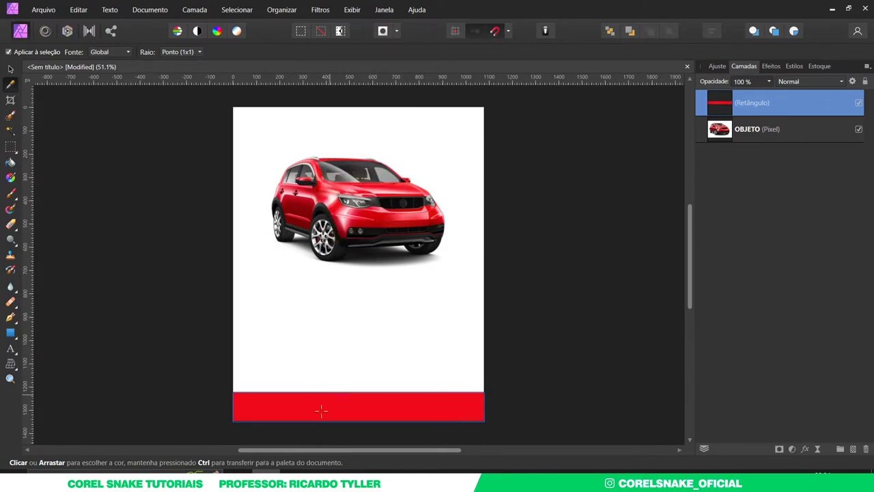
{"action": "left_click", "coordinate": [10, 68]}
{"action": "left_click", "coordinate": [573, 321]}
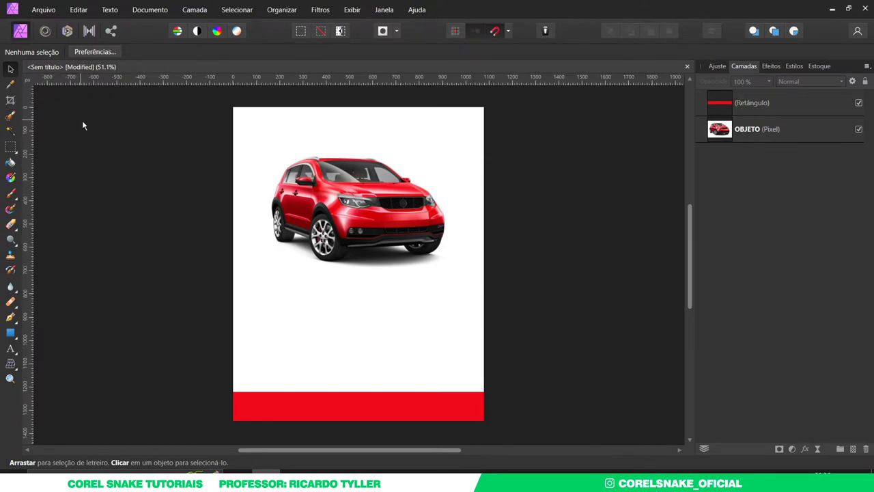
Step: Select the SUV, shrink it from a corner, and reset its rotation to level
{"action": "left_click", "coordinate": [10, 84]}
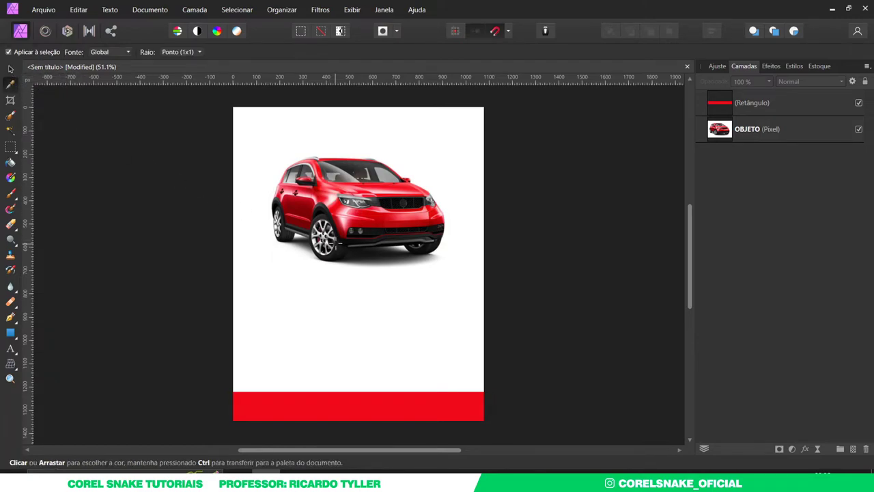
{"action": "left_click", "coordinate": [10, 69]}
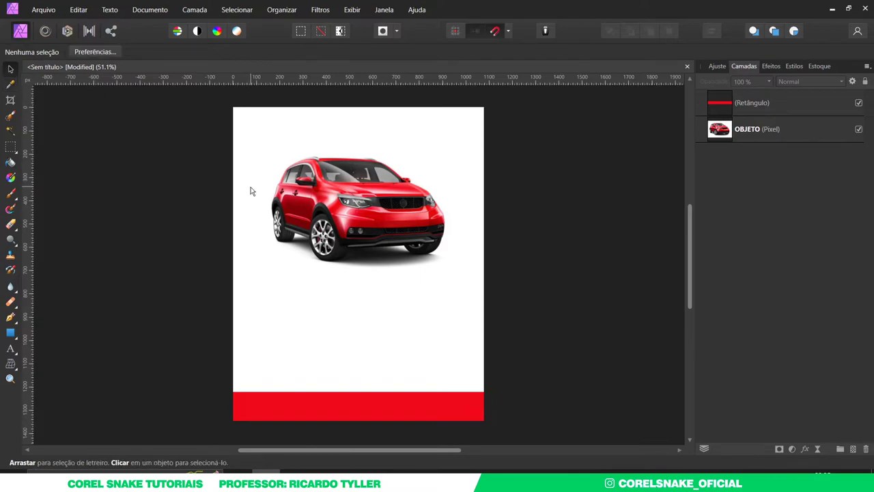
{"action": "left_click", "coordinate": [343, 209]}
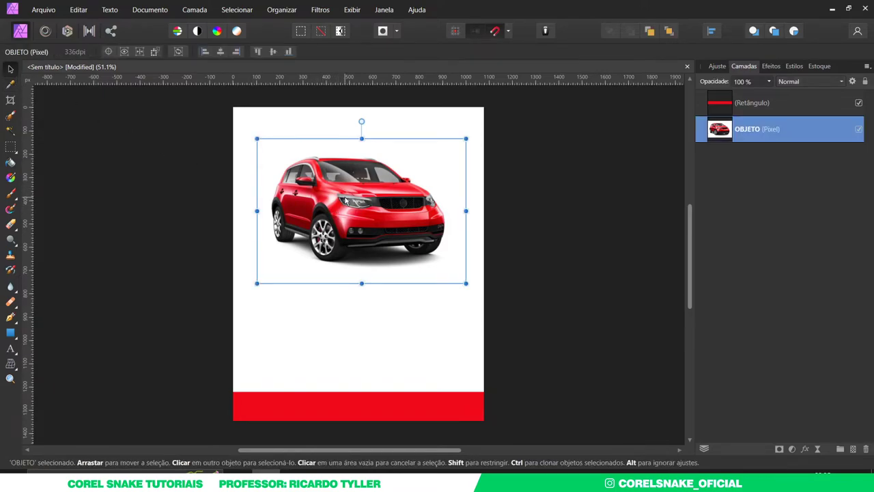
{"action": "left_click_drag", "start_coordinate": [466, 285], "coordinate": [480, 307]}
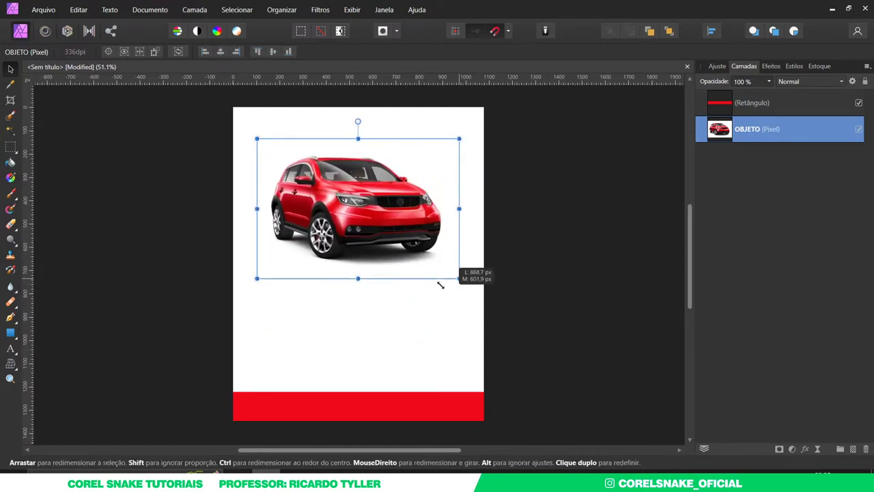
{"action": "left_click_drag", "start_coordinate": [480, 307], "coordinate": [417, 250]}
{"action": "left_click_drag", "start_coordinate": [342, 197], "coordinate": [350, 212]}
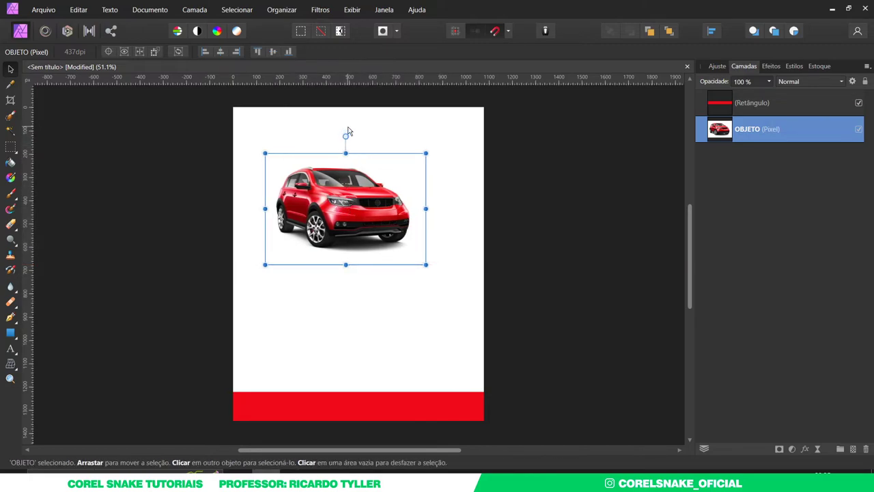
{"action": "left_click_drag", "start_coordinate": [415, 263], "coordinate": [342, 134]}
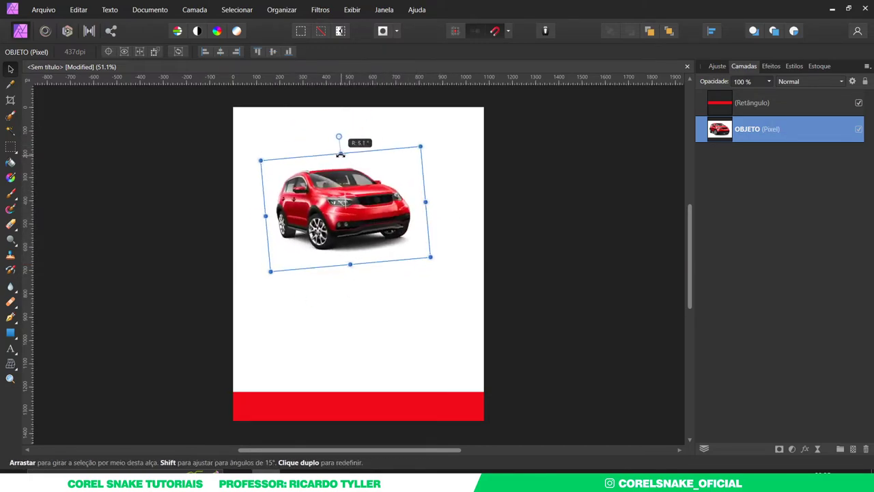
{"action": "double_click", "coordinate": [342, 136]}
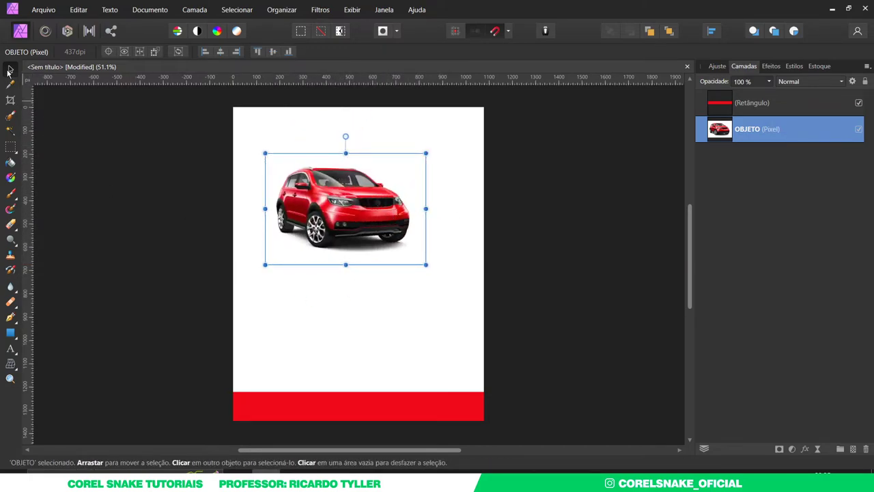
Step: Fine-tune the SUV's size and position near the top centre, then deselect it
{"action": "mouse_move", "coordinate": [366, 205]}
{"action": "left_mouse_down"}
{"action": "mouse_move", "coordinate": [347, 225]}
{"action": "mouse_move", "coordinate": [362, 232]}
{"action": "left_mouse_up"}
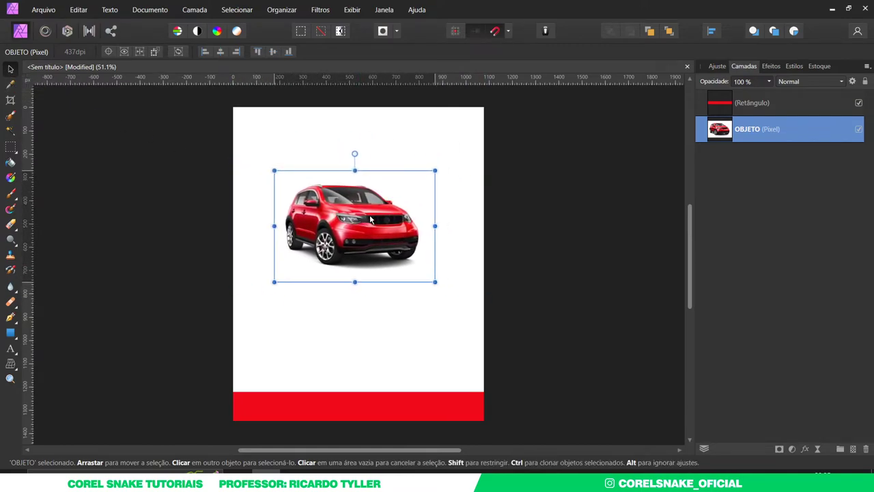
{"action": "left_click_drag", "start_coordinate": [363, 232], "coordinate": [376, 256]}
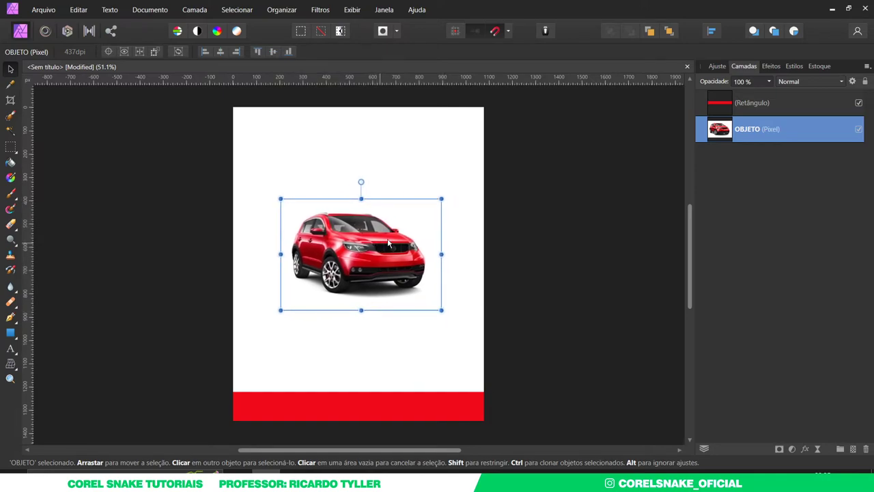
{"action": "mouse_move", "coordinate": [442, 197]}
{"action": "left_mouse_down"}
{"action": "mouse_move", "coordinate": [518, 145]}
{"action": "mouse_move", "coordinate": [431, 205]}
{"action": "left_mouse_up"}
{"action": "left_click_drag", "start_coordinate": [365, 248], "coordinate": [365, 205]}
{"action": "left_click", "coordinate": [542, 210]}
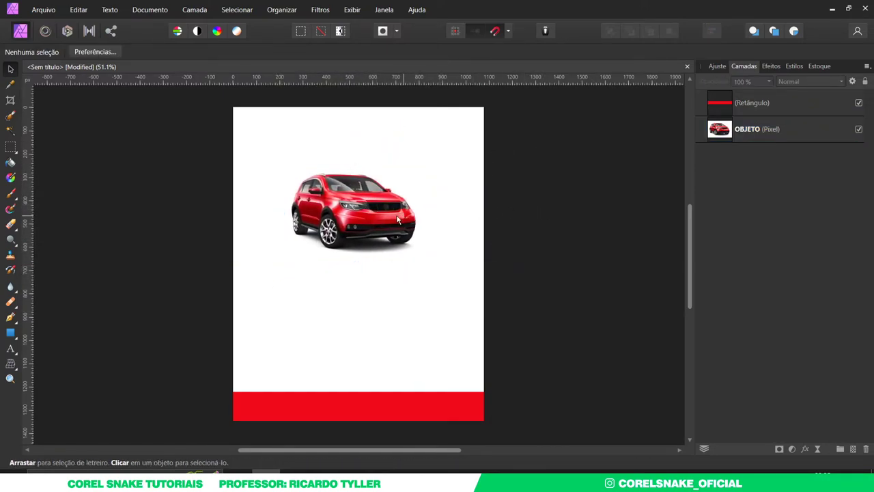
{"action": "left_click_drag", "start_coordinate": [362, 219], "coordinate": [365, 211]}
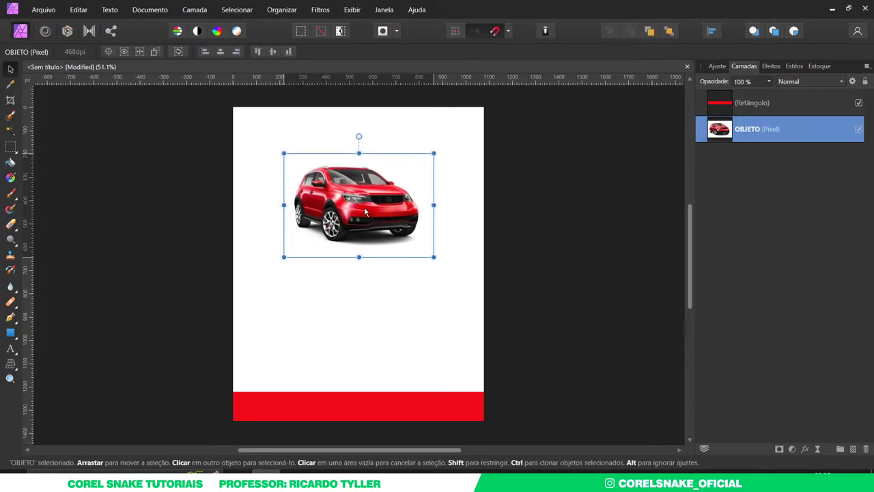
{"action": "left_click", "coordinate": [504, 252]}
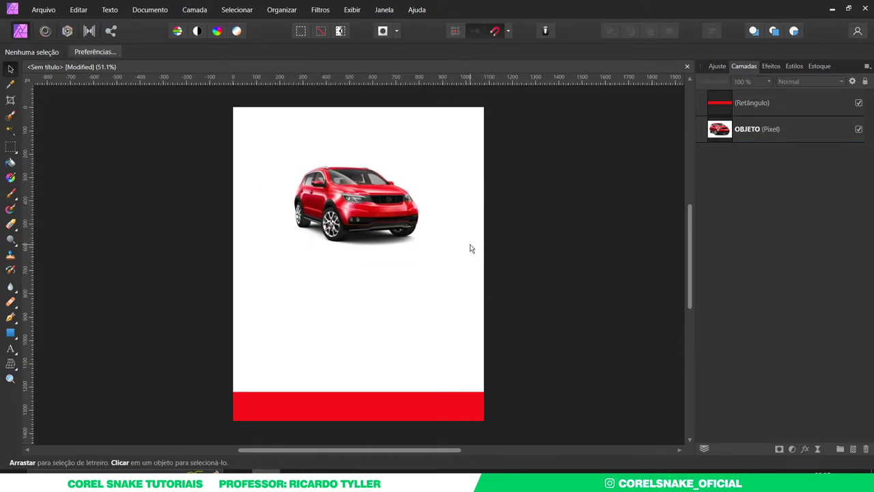
{"action": "key", "text": "i"}
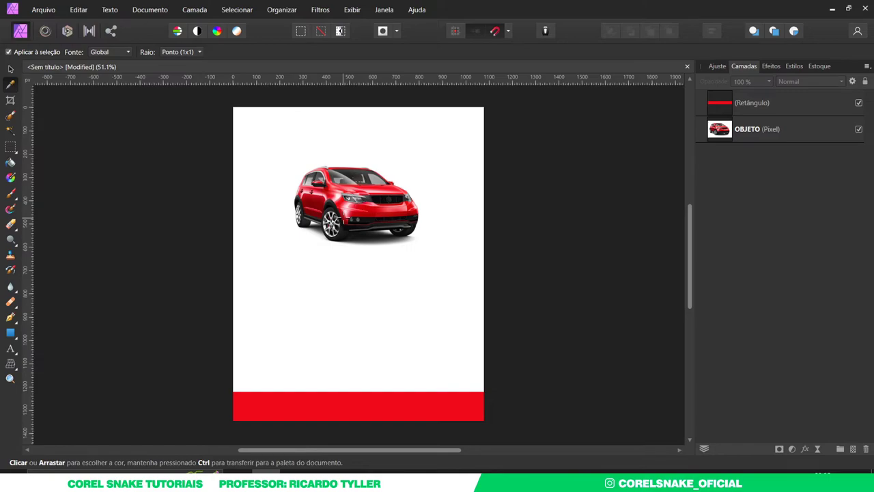
{"action": "key", "text": "h"}
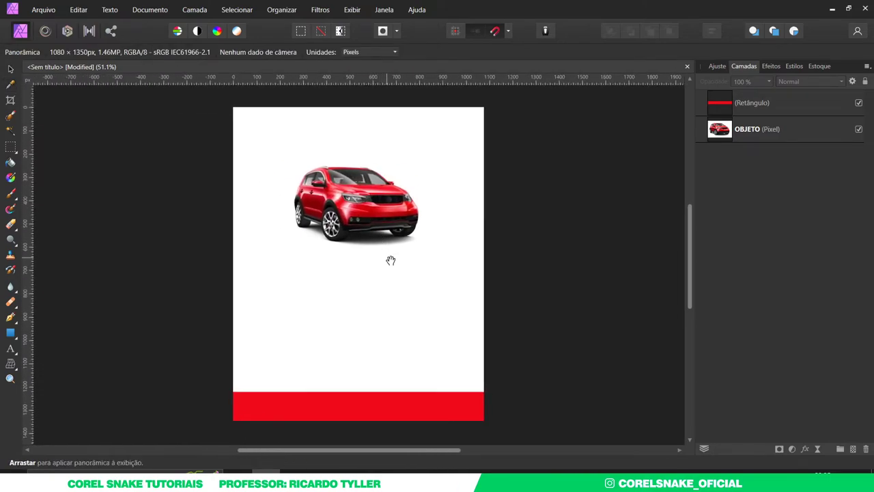
Step: Select the SUV and enlarge it slightly from its bottom-right corner
{"action": "left_click_drag", "start_coordinate": [374, 216], "coordinate": [342, 197]}
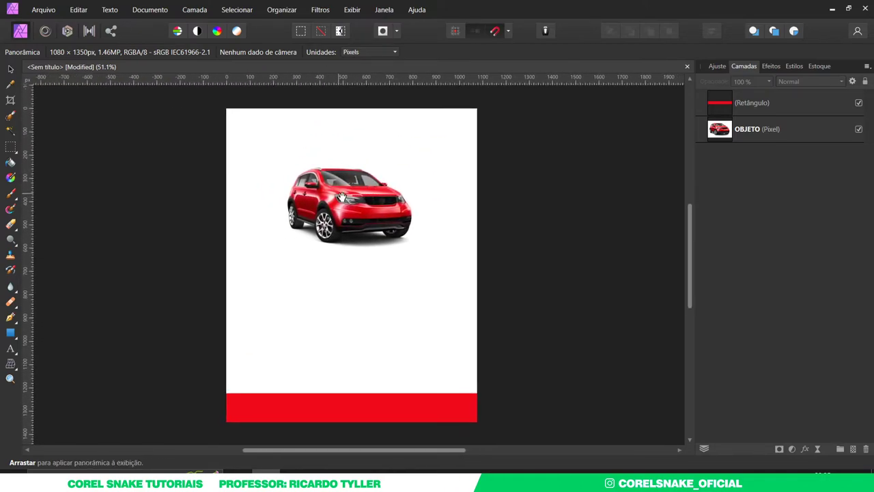
{"action": "key", "text": "v"}
{"action": "left_click", "coordinate": [345, 199]}
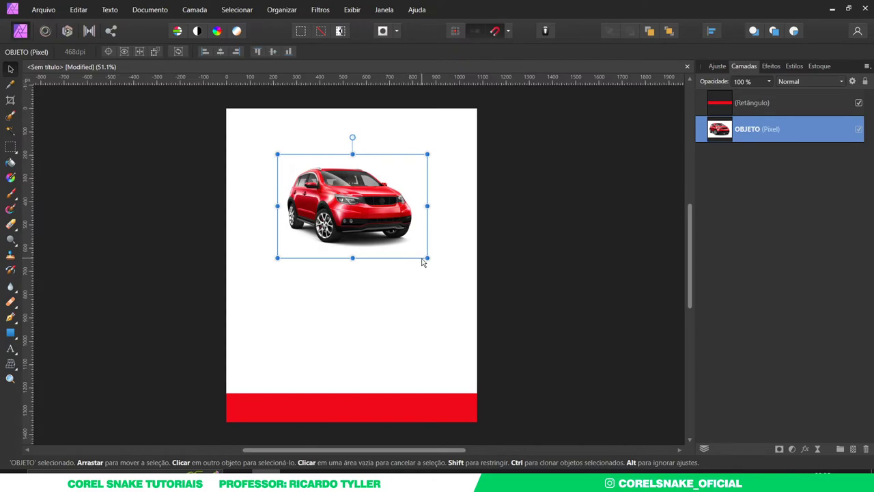
{"action": "left_click_drag", "start_coordinate": [423, 263], "coordinate": [440, 272]}
{"action": "left_click_drag", "start_coordinate": [355, 224], "coordinate": [334, 233]}
Step: Enlarge the SUV to span the full 1080 px page width near the top, then deselect
{"action": "mouse_move", "coordinate": [424, 161]}
{"action": "left_mouse_down"}
{"action": "mouse_move", "coordinate": [464, 163]}
{"action": "mouse_move", "coordinate": [451, 167]}
{"action": "left_mouse_up"}
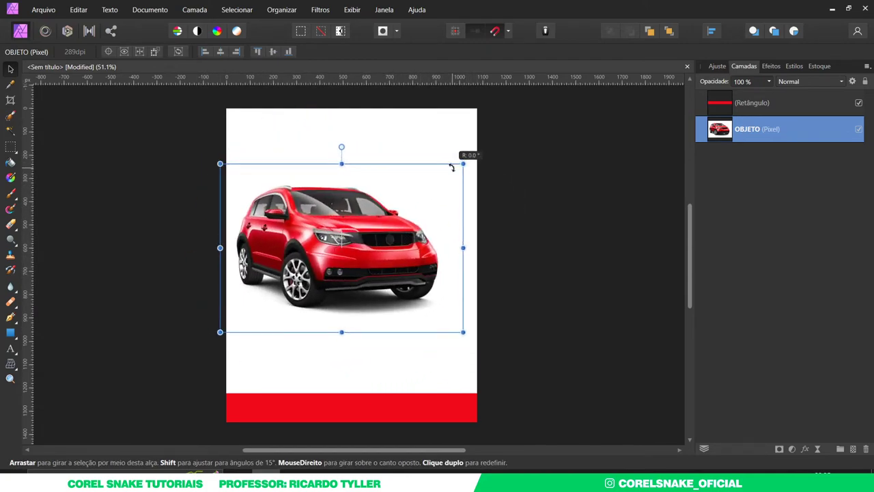
{"action": "left_click_drag", "start_coordinate": [452, 167], "coordinate": [471, 155]}
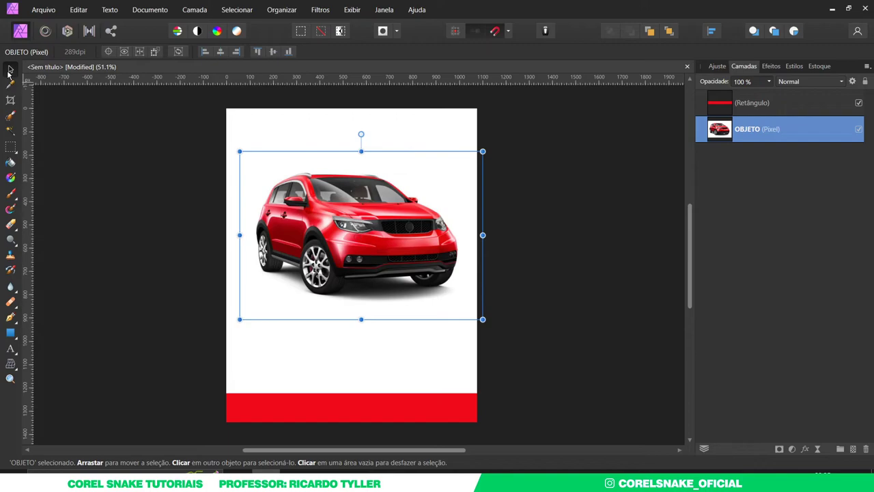
{"action": "mouse_move", "coordinate": [352, 224]}
{"action": "left_mouse_down"}
{"action": "mouse_move", "coordinate": [339, 225]}
{"action": "mouse_move", "coordinate": [348, 224]}
{"action": "left_mouse_up"}
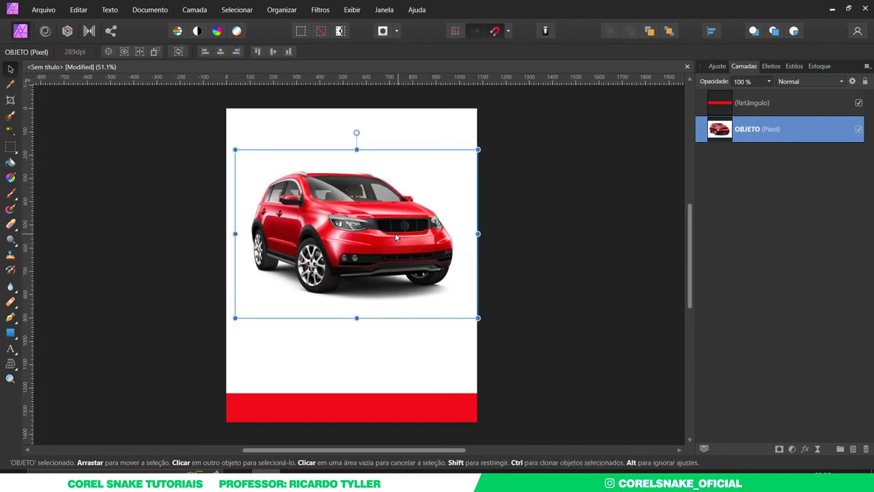
{"action": "left_click_drag", "start_coordinate": [396, 237], "coordinate": [388, 238]}
{"action": "left_click_drag", "start_coordinate": [469, 318], "coordinate": [476, 322]}
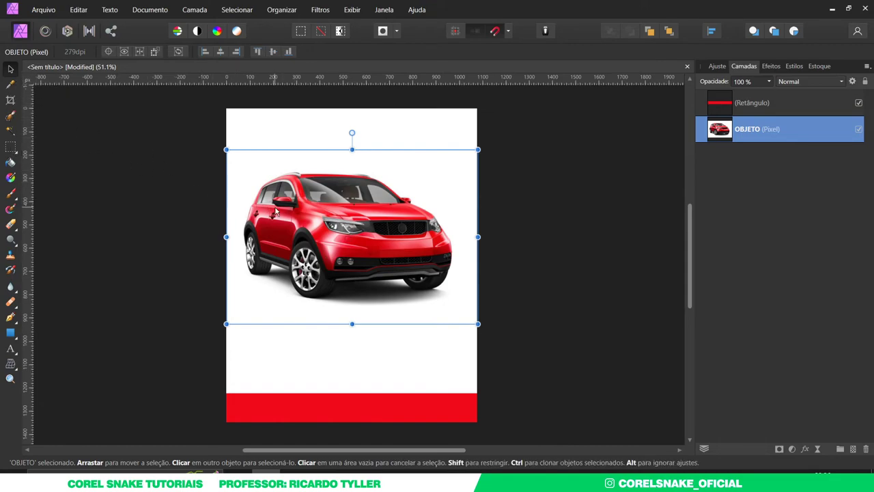
{"action": "left_click", "coordinate": [537, 259]}
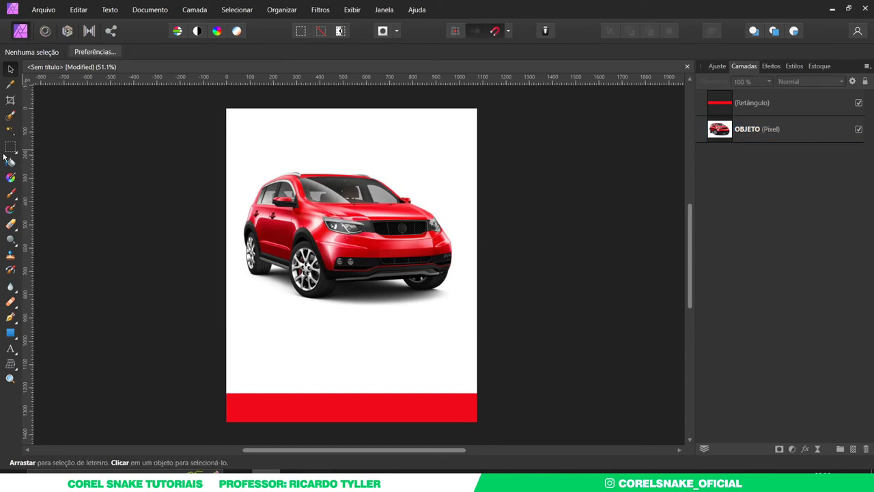